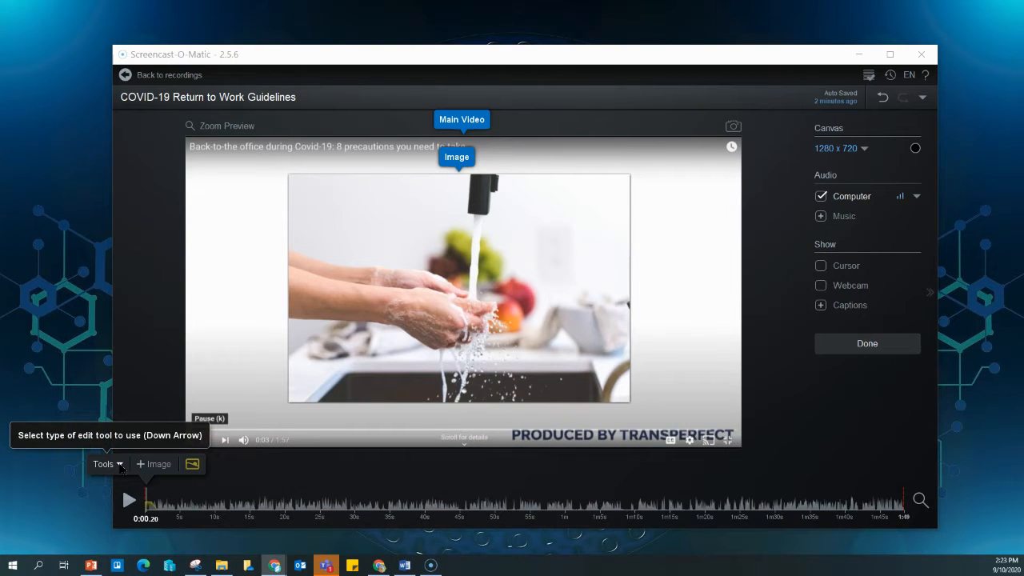
- Start an image overlay near the beginning of the video, taking the image from the computer's files
{"action": "left_click", "coordinate": [119, 464]}
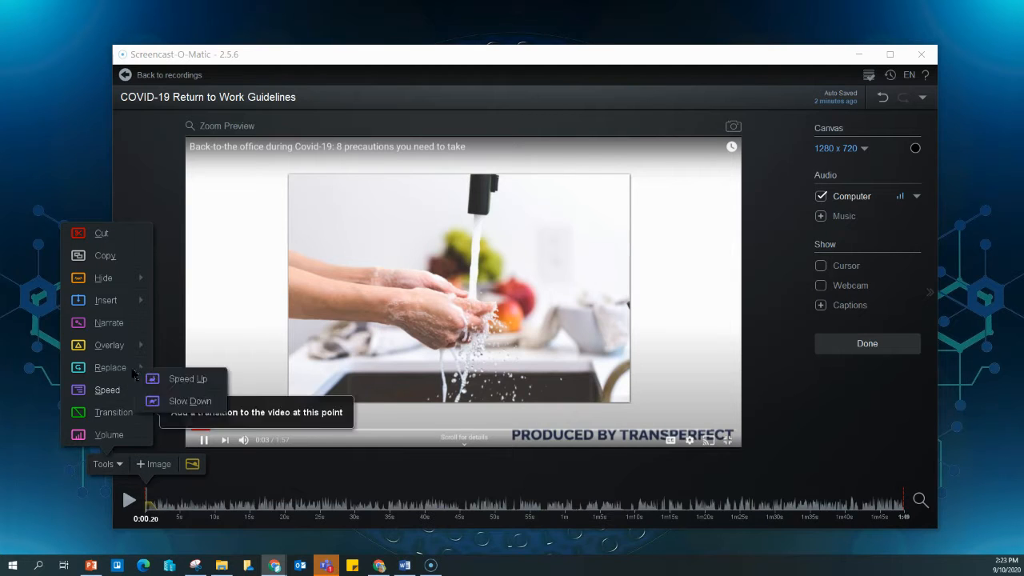
{"action": "mouse_move", "coordinate": [136, 365]}
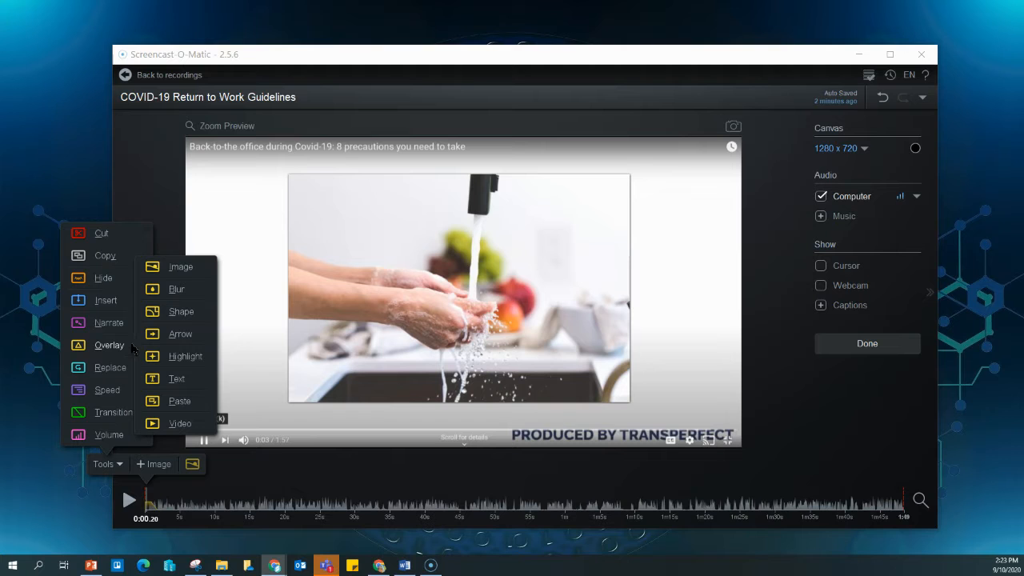
{"action": "left_click", "coordinate": [178, 268]}
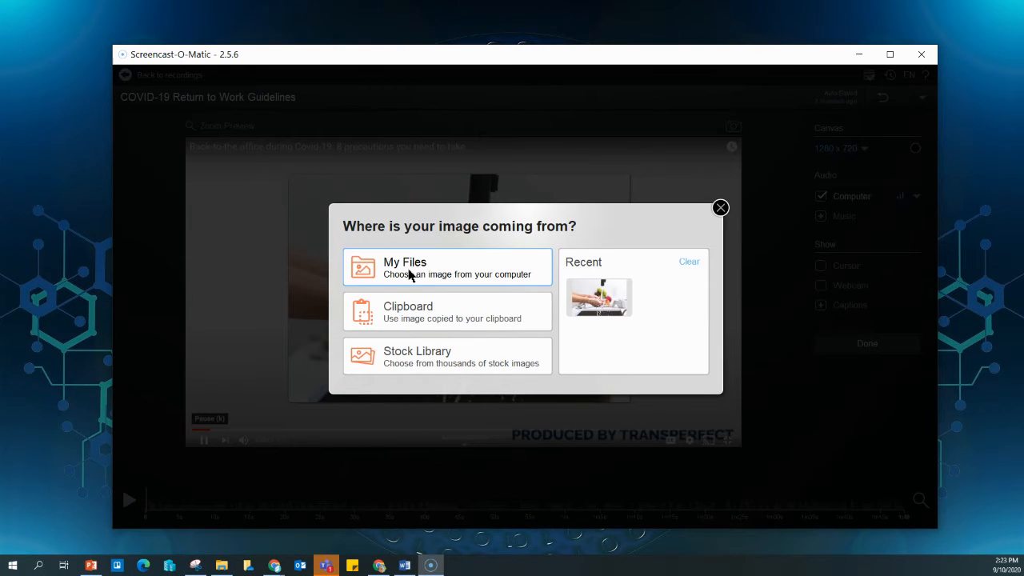
{"action": "left_click", "coordinate": [429, 276]}
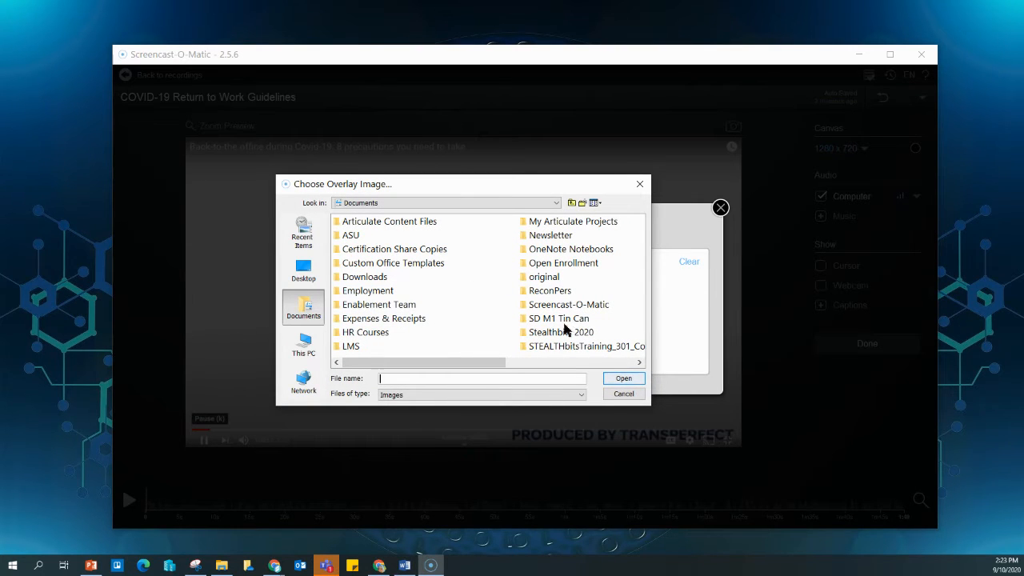
- Switch the file list to details view and insert the first logo PNG from the ProductLogos-PNG folder inside Stealthbits 2020
{"action": "double_click", "coordinate": [562, 333]}
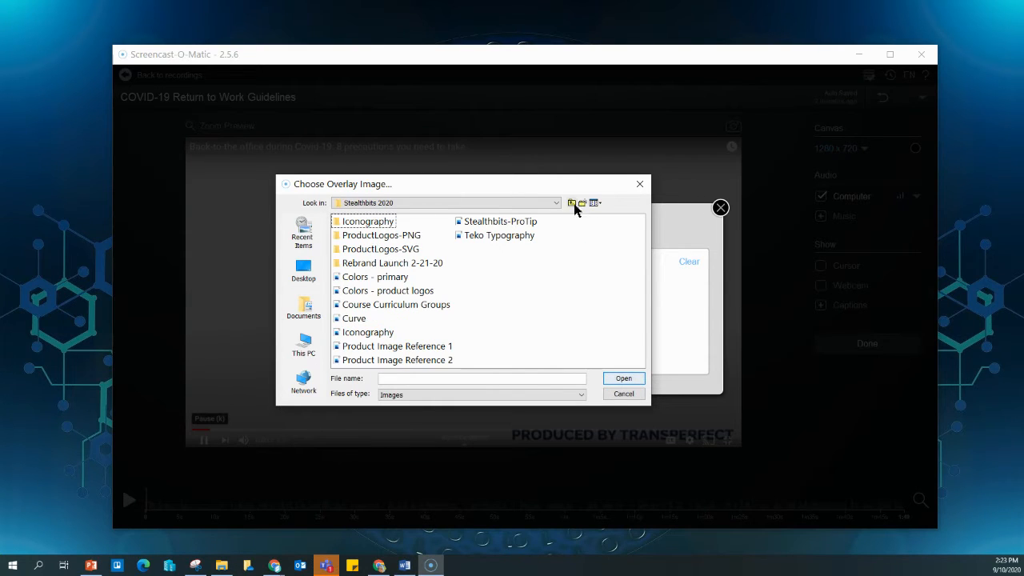
{"action": "left_click", "coordinate": [595, 203]}
{"action": "left_click", "coordinate": [611, 230]}
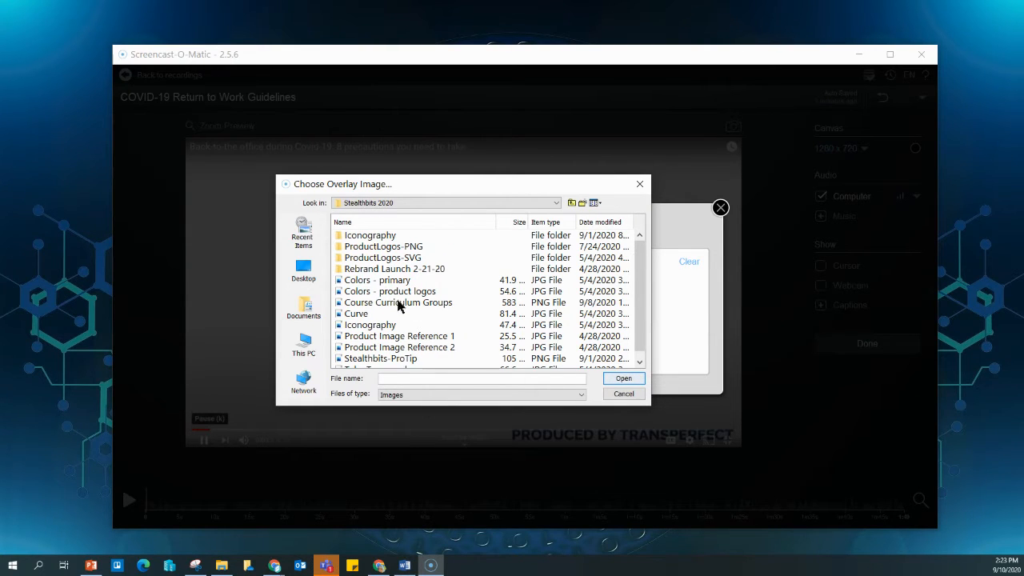
{"action": "scroll", "coordinate": [400, 311], "scroll_direction": "down", "scroll_amount": 1}
{"action": "scroll", "coordinate": [400, 310], "scroll_direction": "up", "scroll_amount": 1}
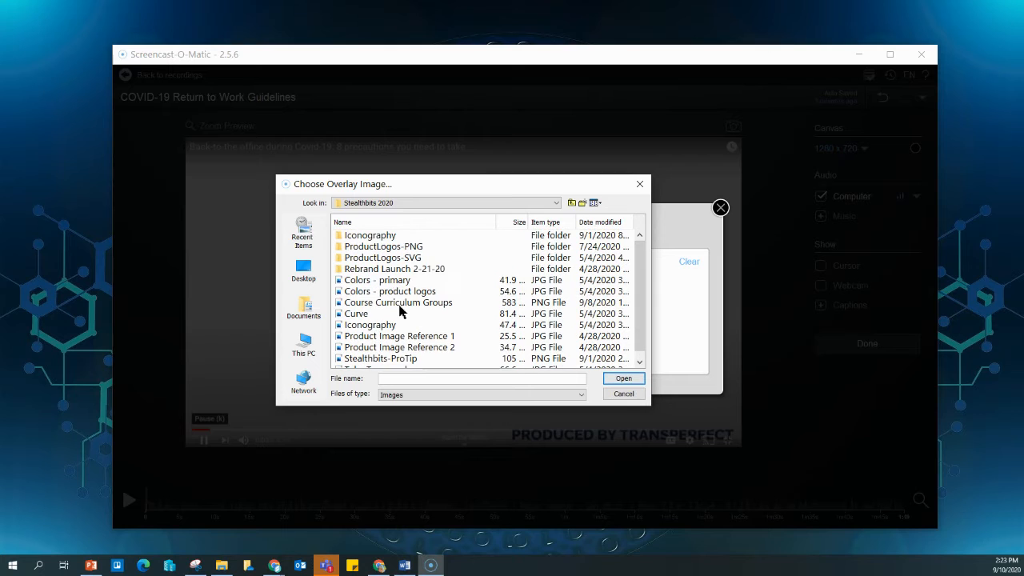
{"action": "double_click", "coordinate": [369, 246]}
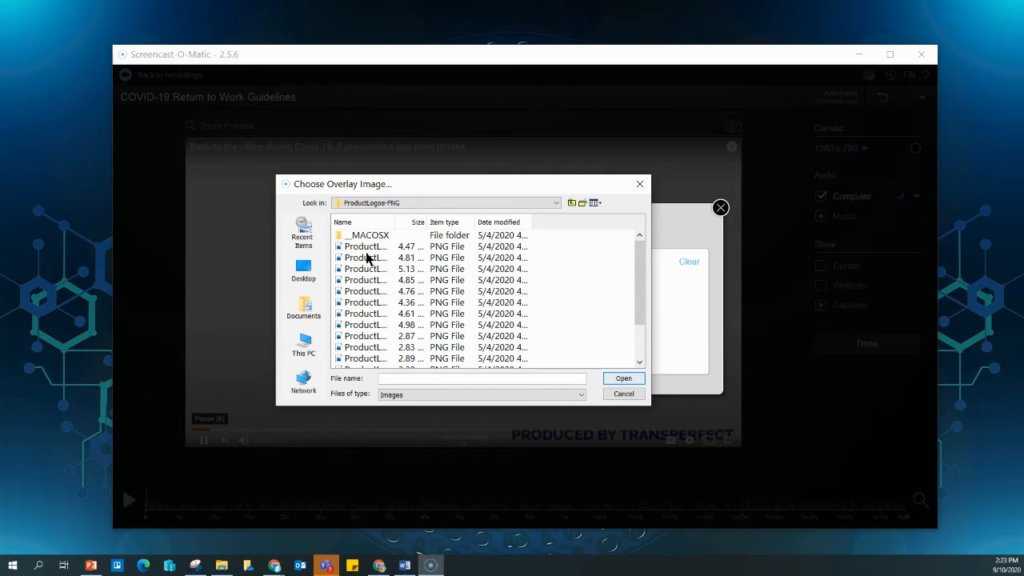
{"action": "left_click", "coordinate": [359, 247]}
{"action": "double_click", "coordinate": [358, 250]}
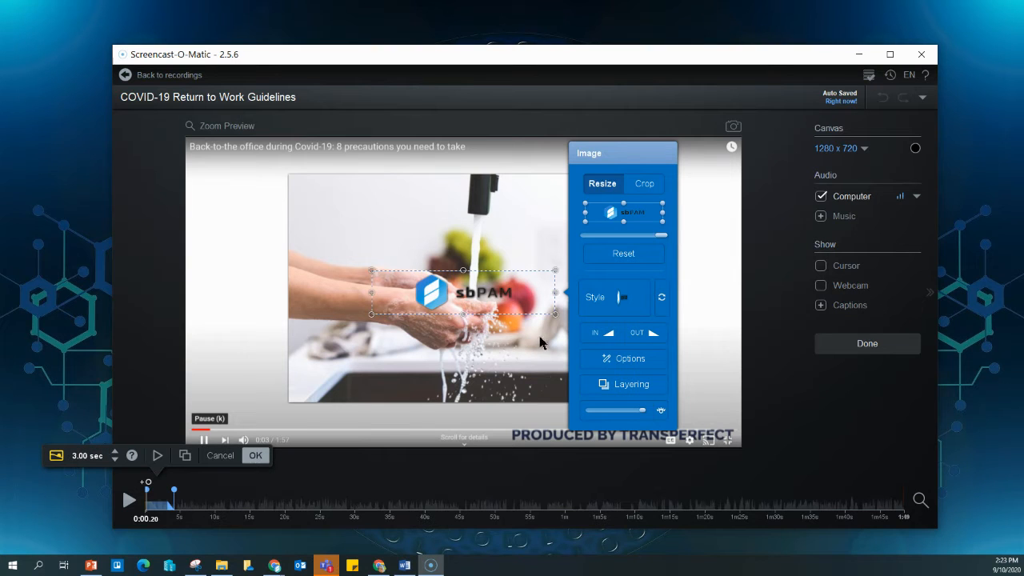
- Place the sbPAM logo in the upper-left corner of the handwashing photo and shorten its overlay to 1.76 seconds
{"action": "left_click_drag", "start_coordinate": [444, 294], "coordinate": [360, 198]}
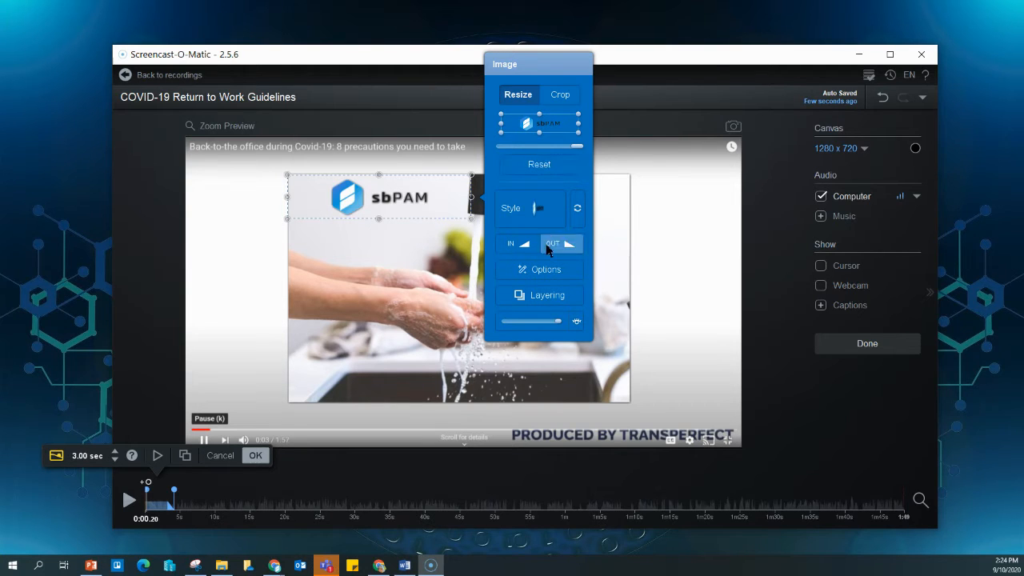
{"action": "left_click", "coordinate": [540, 292]}
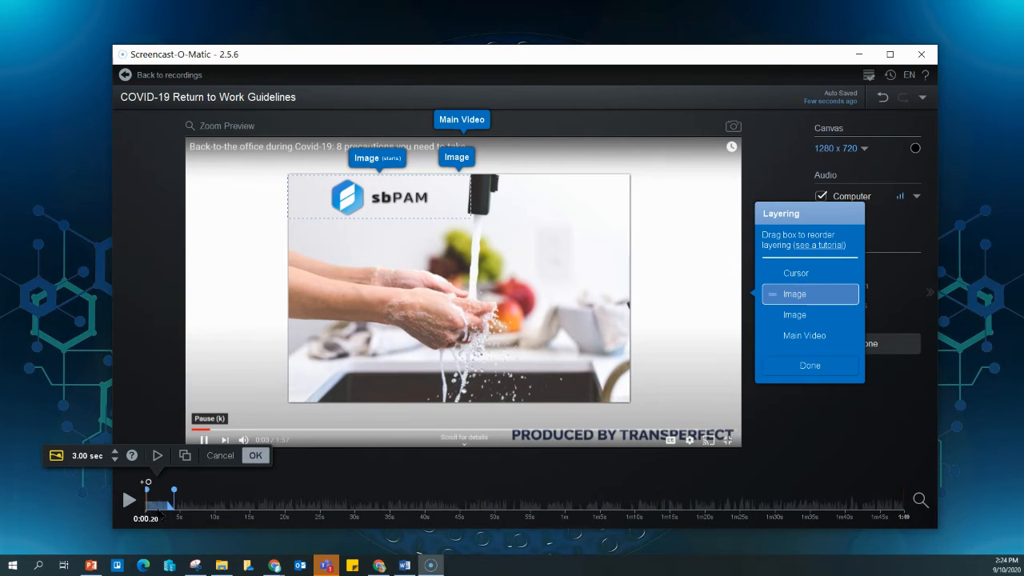
{"action": "left_click_drag", "start_coordinate": [174, 495], "coordinate": [166, 497]}
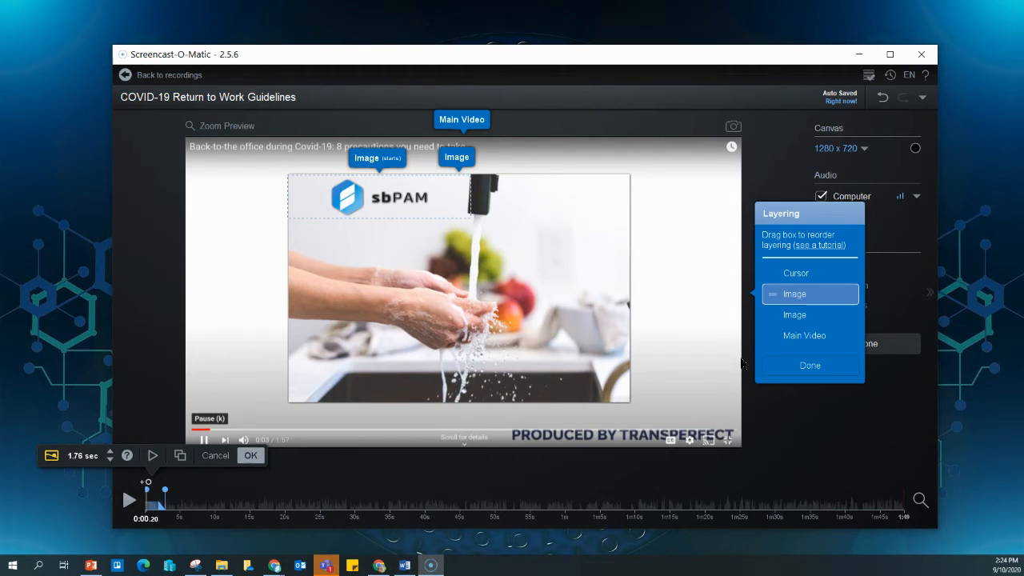
{"action": "left_click", "coordinate": [807, 366]}
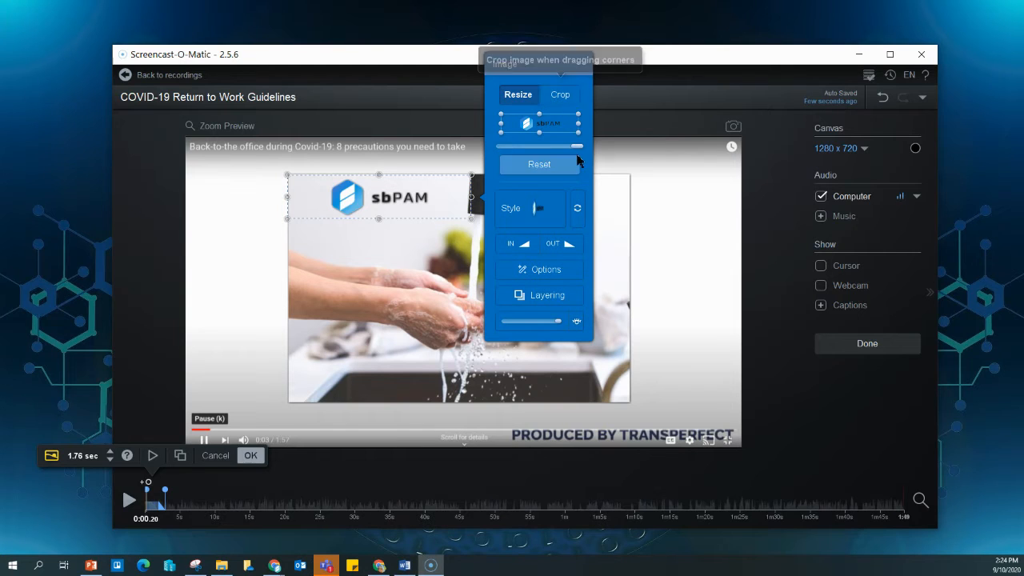
- Enlarge the sbPAM logo slightly within its frame and set its shadow style to Solid
{"action": "mouse_move", "coordinate": [574, 151]}
{"action": "mouse_move", "coordinate": [576, 149]}
{"action": "left_mouse_down"}
{"action": "mouse_move", "coordinate": [557, 149]}
{"action": "mouse_move", "coordinate": [567, 152]}
{"action": "left_mouse_up"}
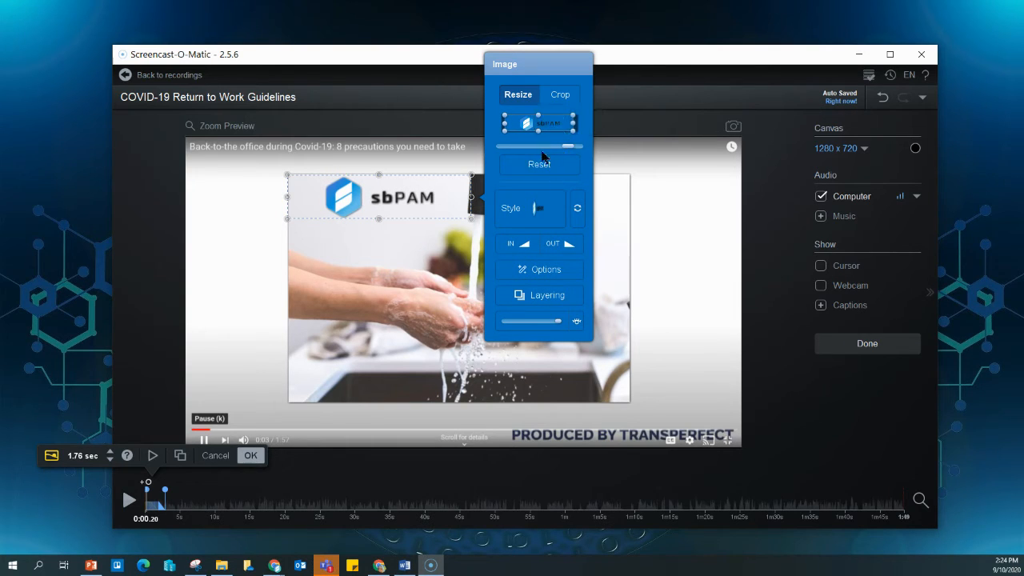
{"action": "left_click", "coordinate": [545, 214]}
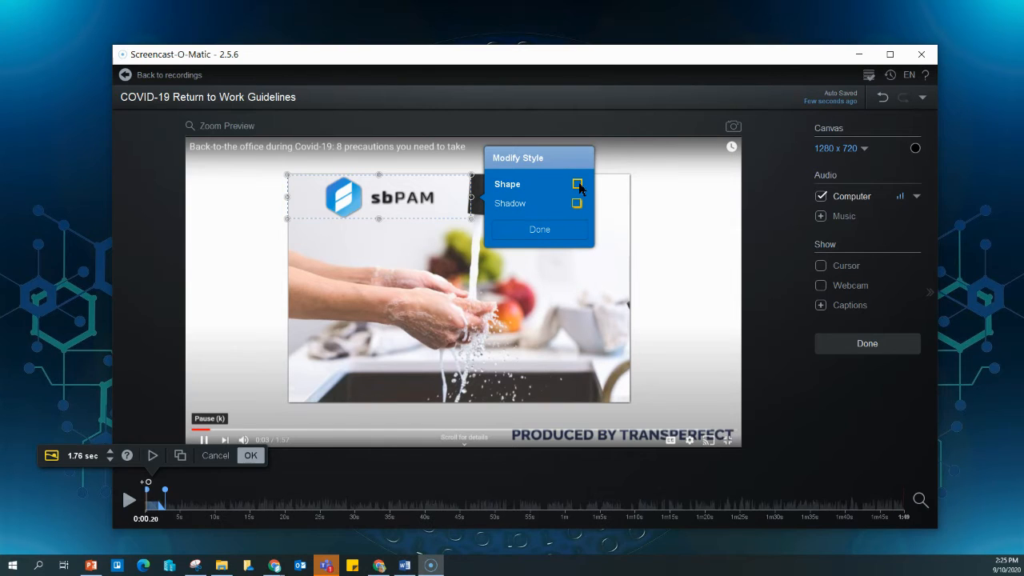
{"action": "left_click", "coordinate": [577, 204]}
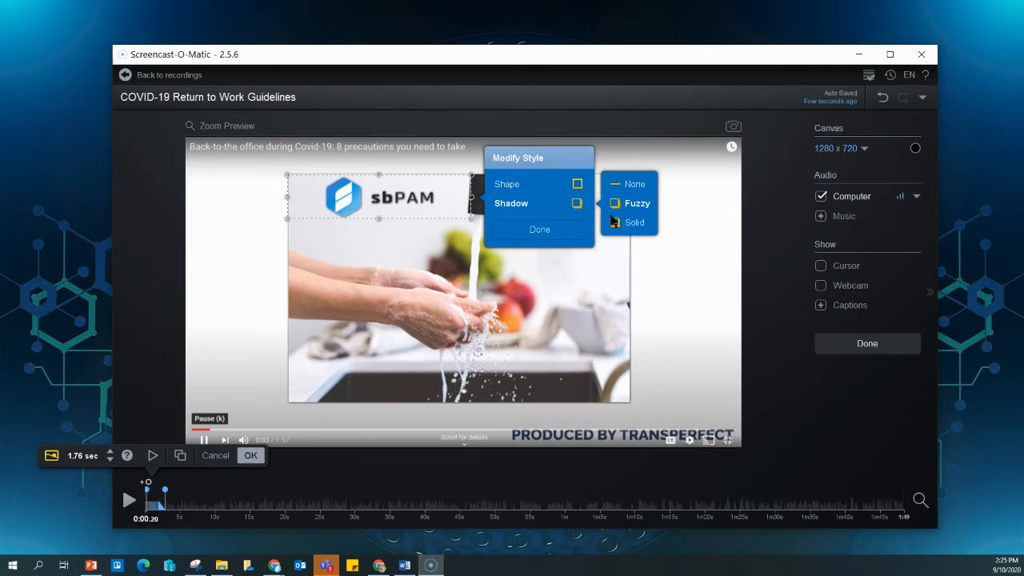
{"action": "left_click", "coordinate": [630, 186]}
{"action": "left_click", "coordinate": [632, 204]}
{"action": "left_click", "coordinate": [630, 223]}
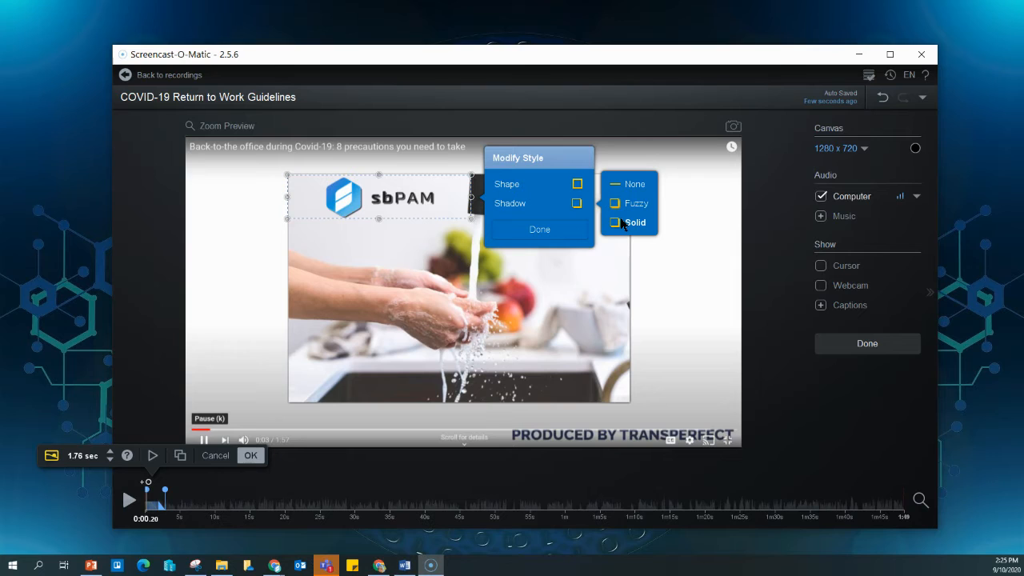
{"action": "left_click", "coordinate": [623, 227]}
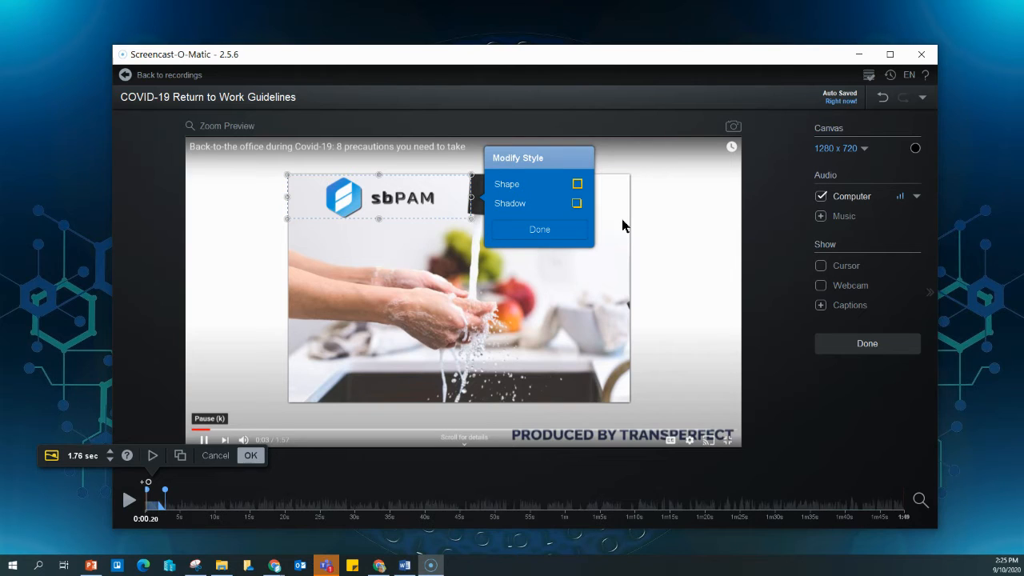
{"action": "left_click", "coordinate": [548, 231]}
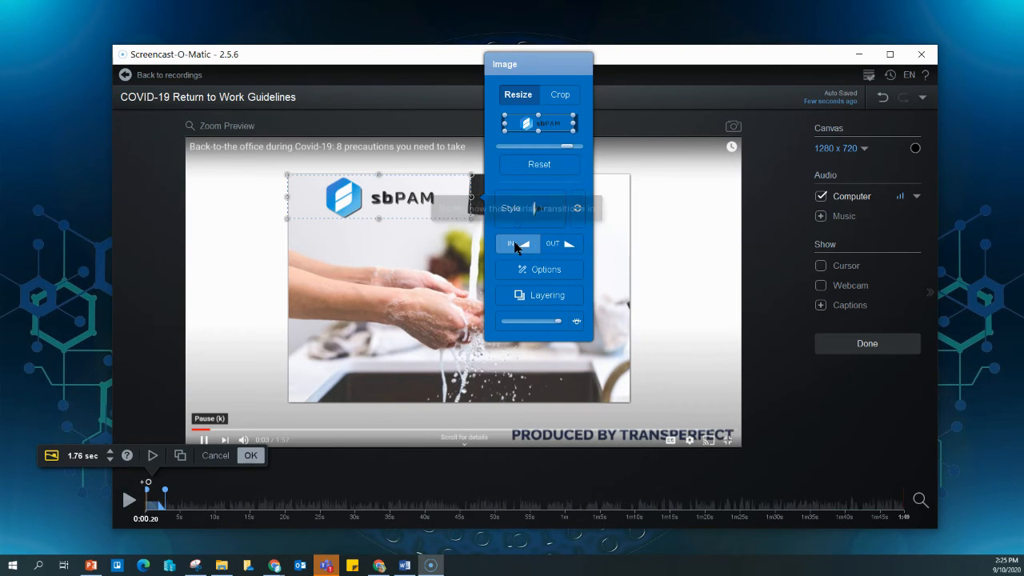
- Set the logo overlay's transition out type to Fade
{"action": "left_click", "coordinate": [560, 244]}
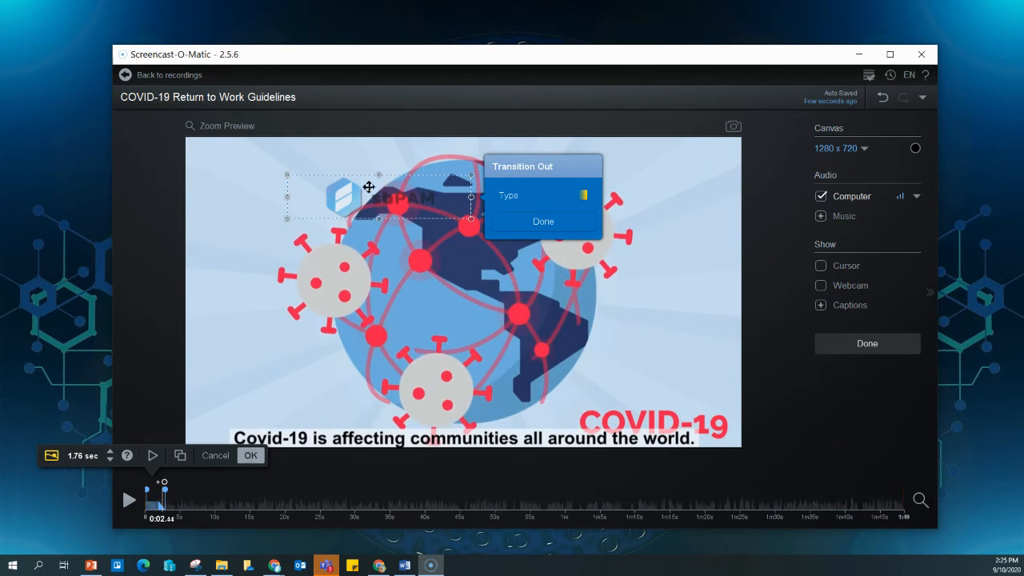
{"action": "left_click", "coordinate": [507, 200]}
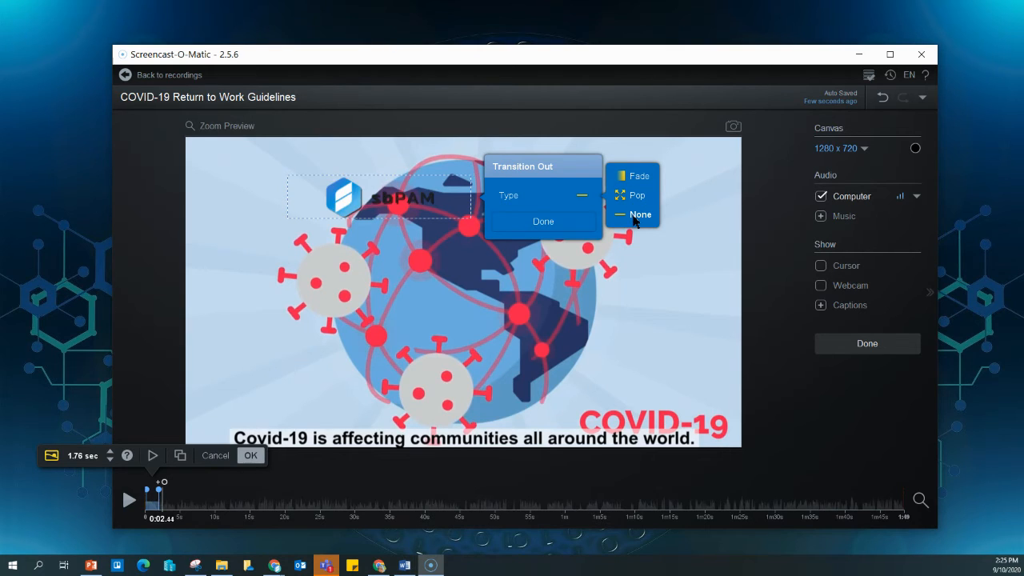
{"action": "left_click", "coordinate": [623, 176]}
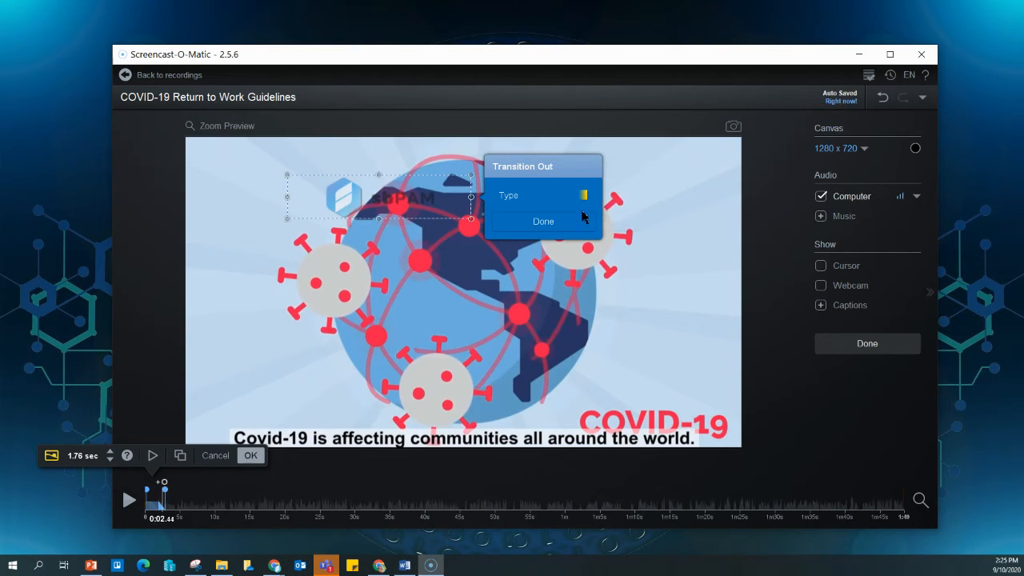
{"action": "left_click", "coordinate": [547, 222]}
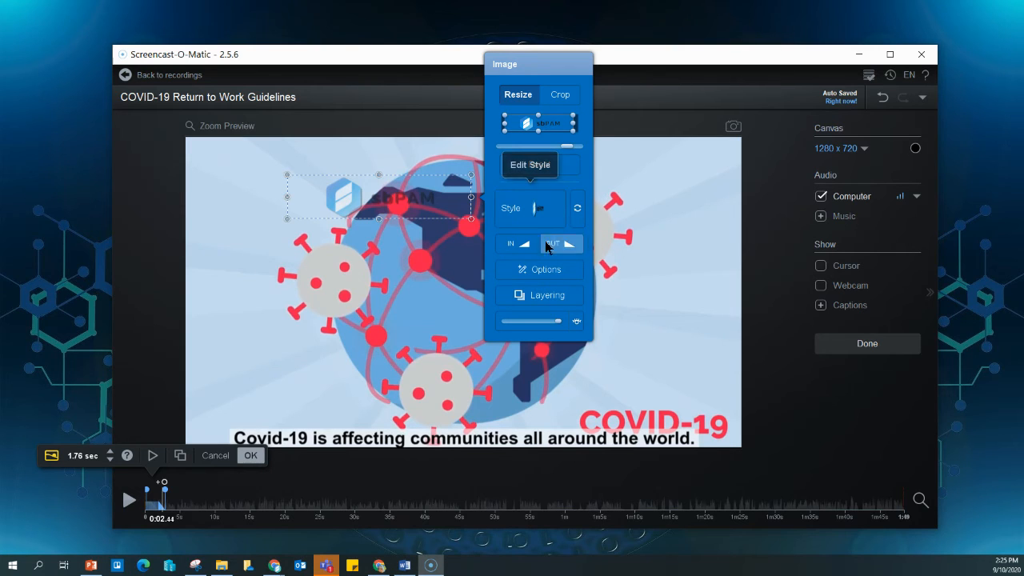
- Check the logo's image options for horizontal flipping and color removal
{"action": "left_click", "coordinate": [545, 272]}
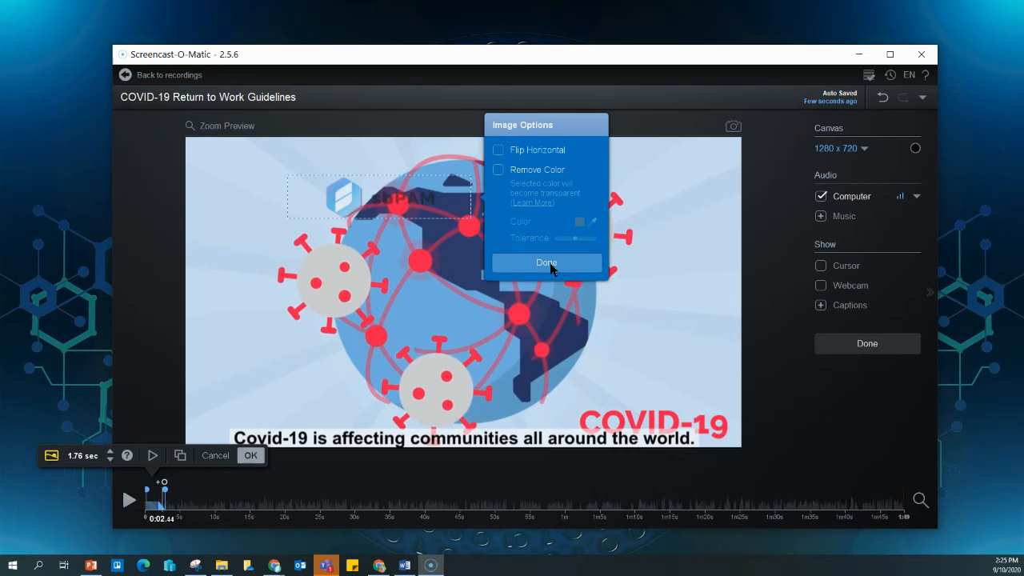
{"action": "left_click", "coordinate": [550, 264]}
{"action": "left_click", "coordinate": [541, 221]}
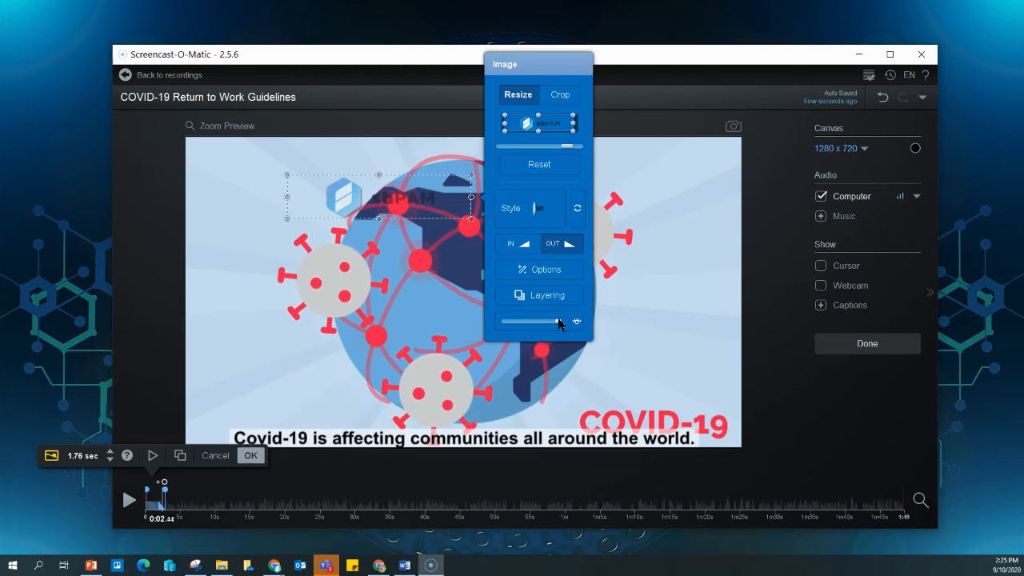
- Lower the logo's opacity to 91% and extend its overlay duration to 2.24 seconds
{"action": "mouse_move", "coordinate": [559, 322]}
{"action": "left_click_drag", "start_coordinate": [558, 322], "coordinate": [554, 321]}
{"action": "left_click_drag", "start_coordinate": [163, 500], "coordinate": [146, 503]}
{"action": "left_click", "coordinate": [165, 504]}
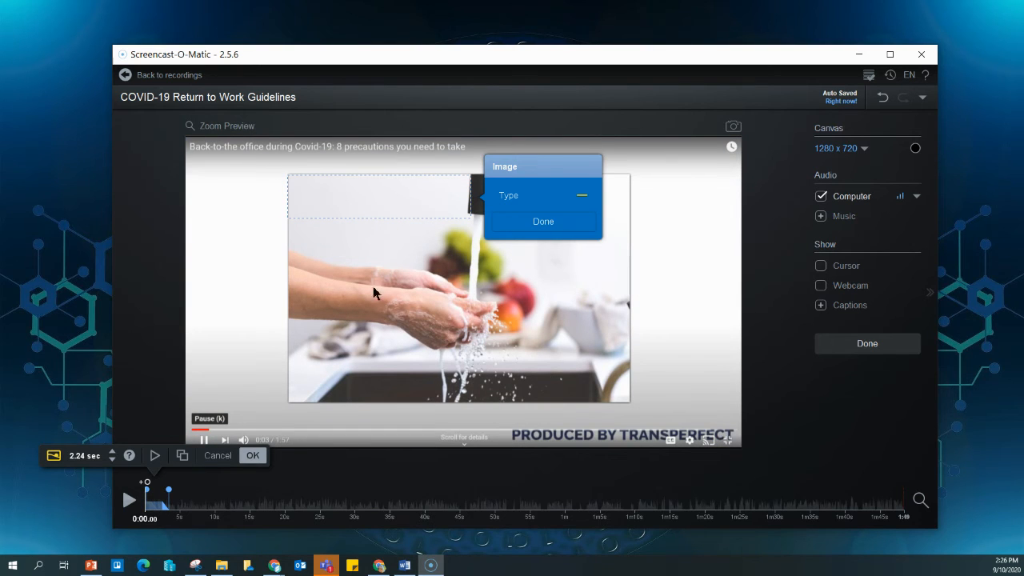
{"action": "left_click", "coordinate": [539, 223]}
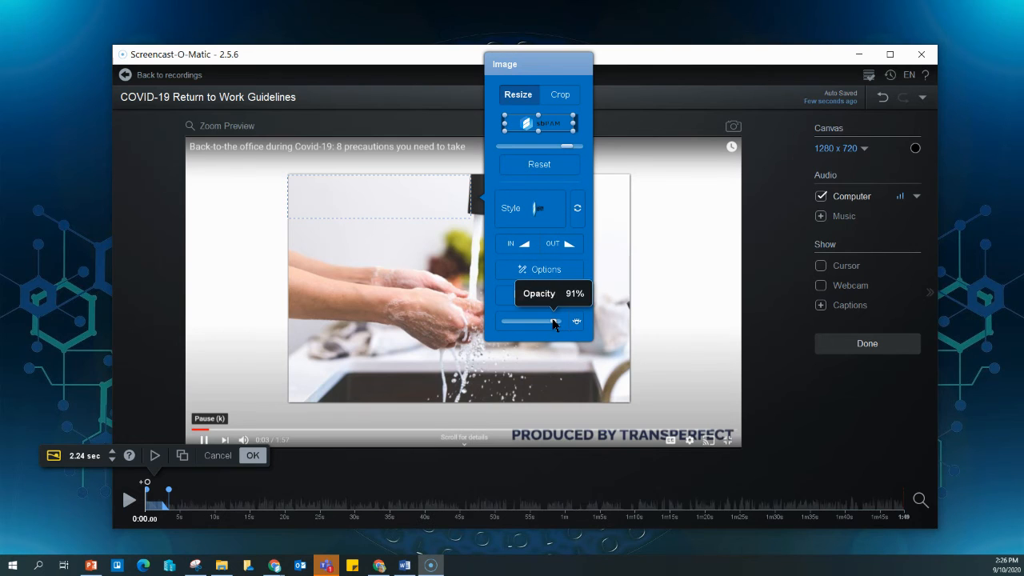
- Review the layer order at the start of the video and finish editing the logo overlay
{"action": "left_click", "coordinate": [413, 198]}
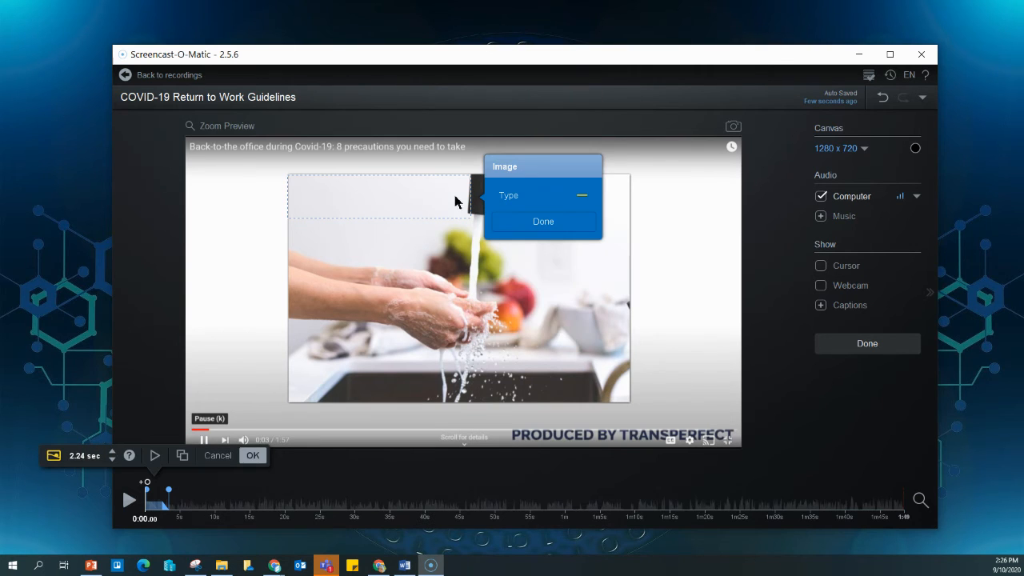
{"action": "left_click", "coordinate": [542, 222]}
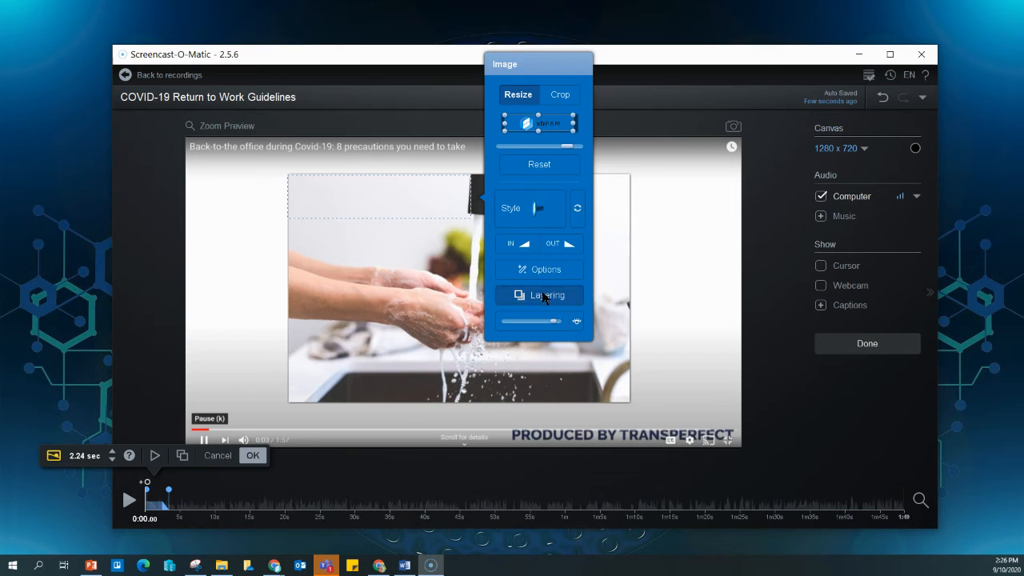
{"action": "left_click", "coordinate": [544, 296]}
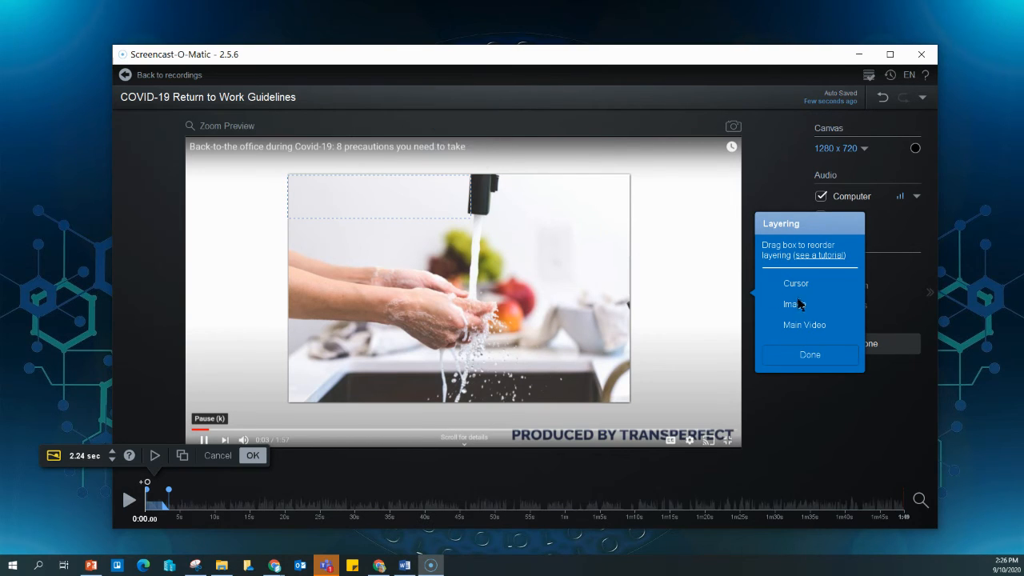
{"action": "left_click", "coordinate": [811, 355]}
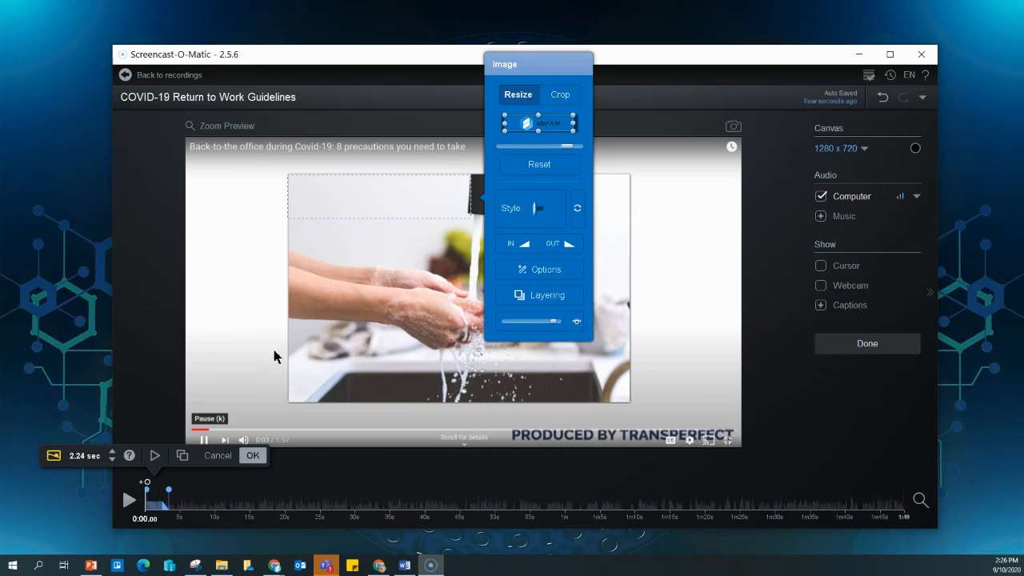
{"action": "left_click", "coordinate": [149, 320]}
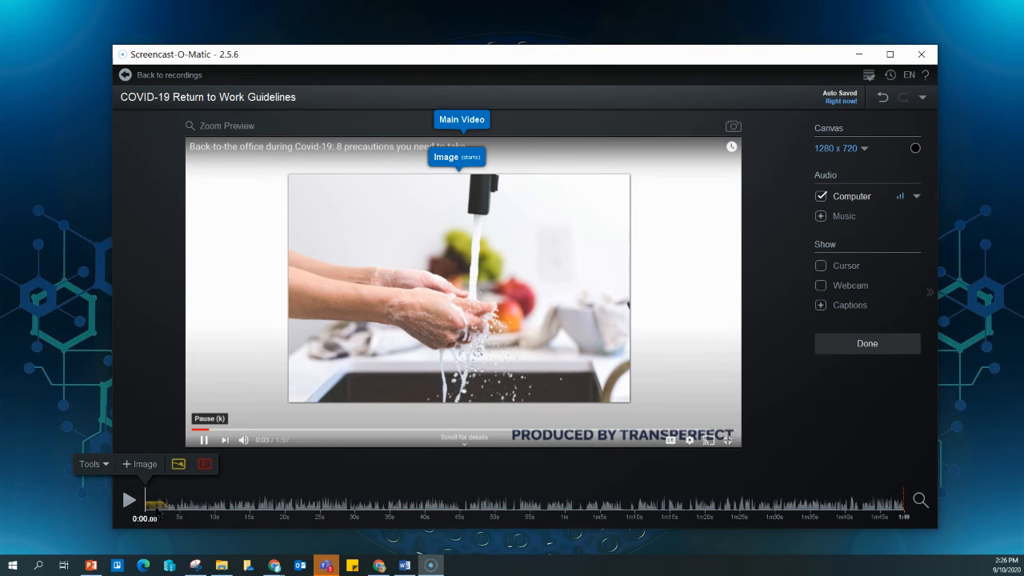
- Preview the logo overlay at about 2 seconds on the timeline
{"action": "left_click", "coordinate": [155, 506]}
{"action": "left_click", "coordinate": [160, 506]}
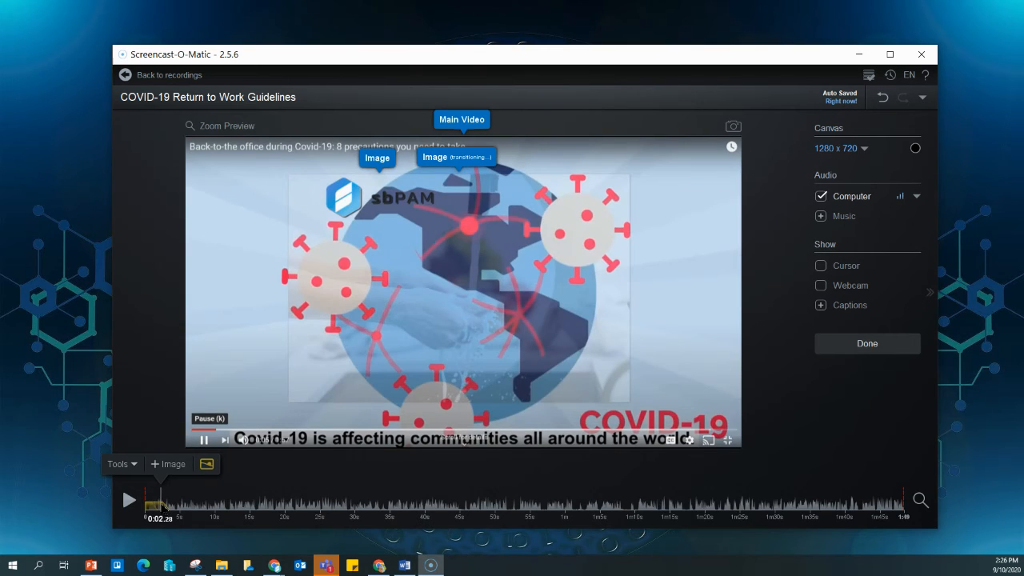
{"action": "left_click", "coordinate": [160, 492]}
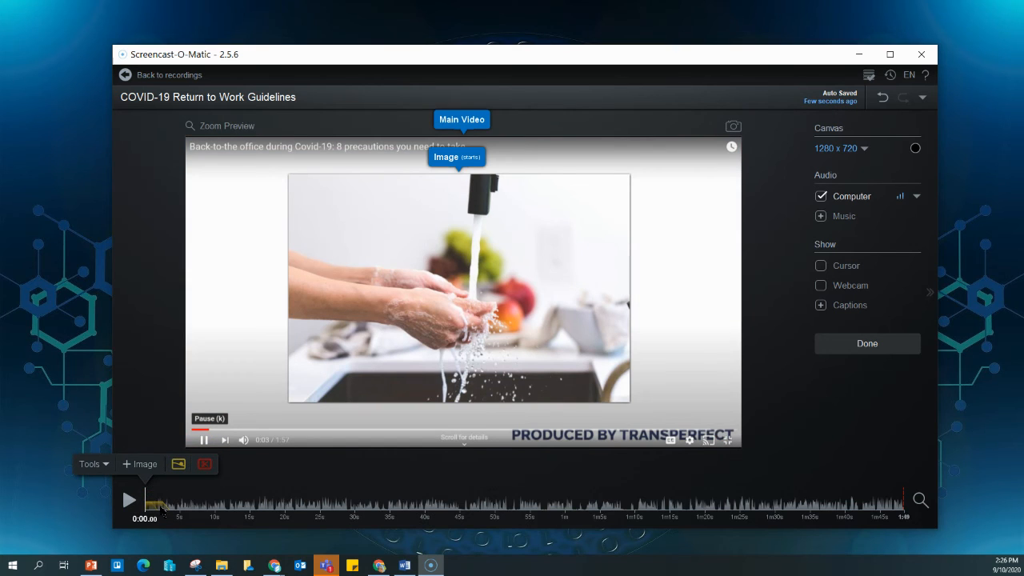
{"action": "left_click", "coordinate": [160, 509]}
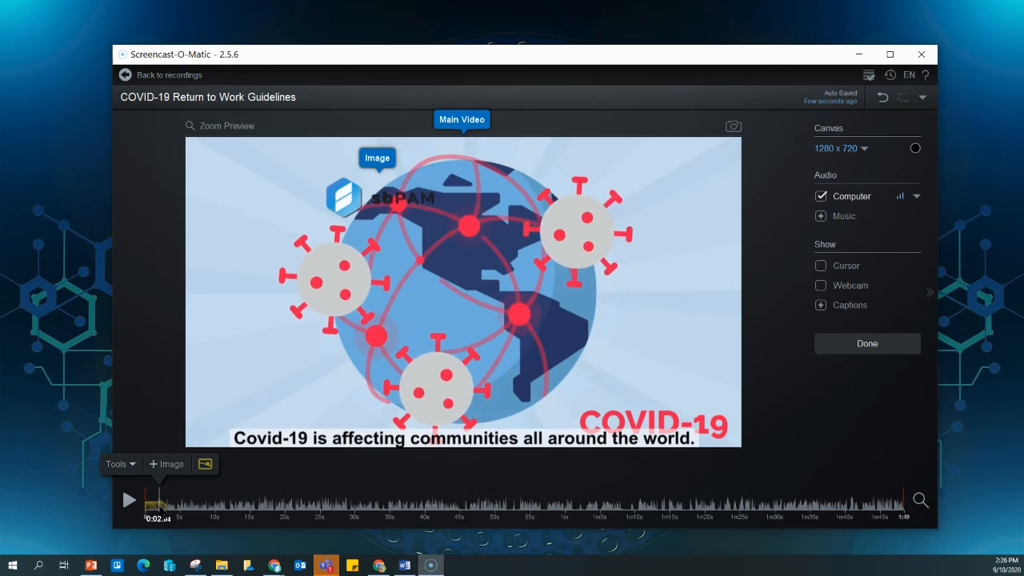
- Reopen the logo overlay, check its layer order against the other image, and shorten its duration to 1.60 seconds
{"action": "left_click", "coordinate": [338, 193]}
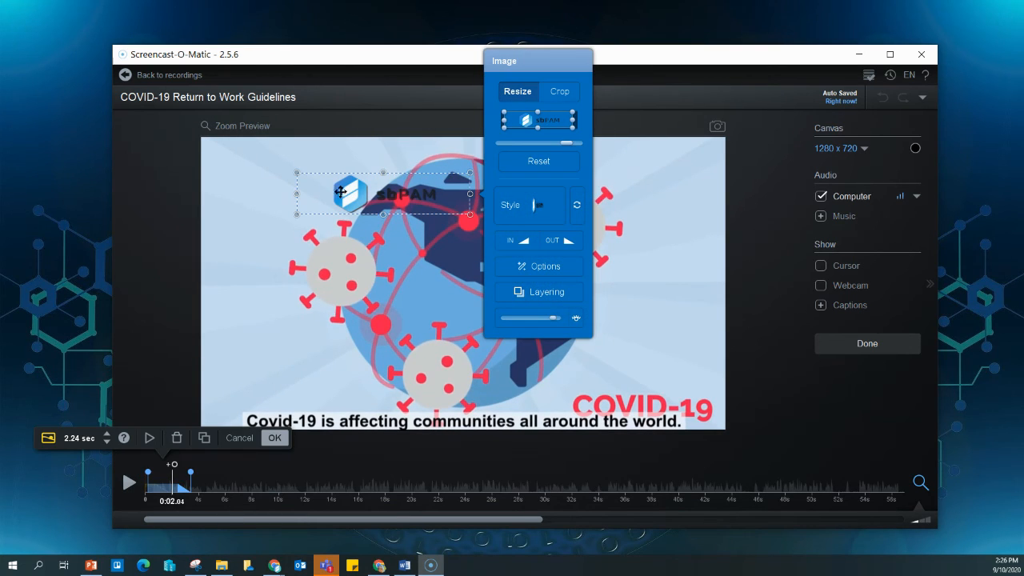
{"action": "left_click", "coordinate": [530, 292]}
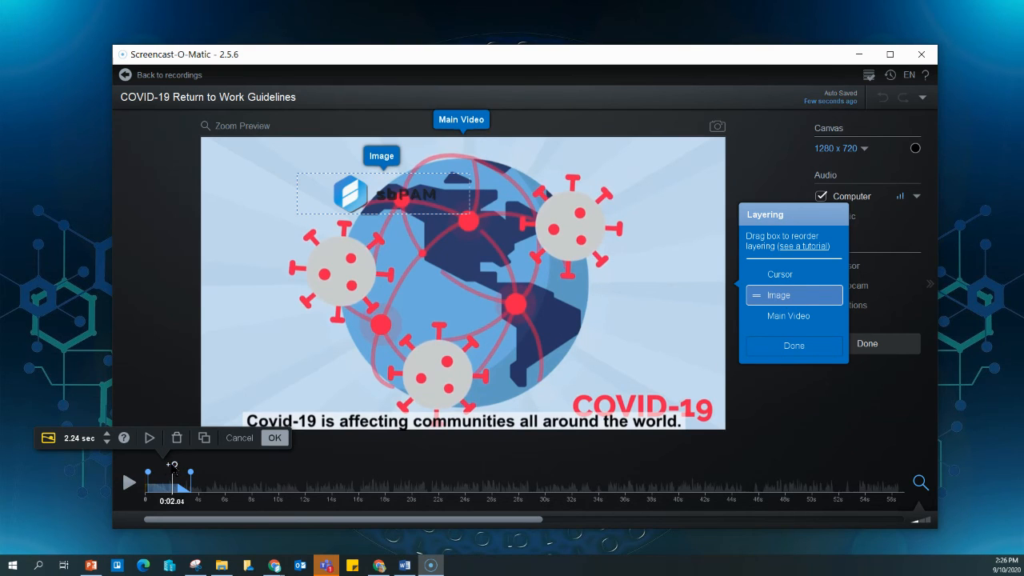
{"action": "mouse_move", "coordinate": [172, 477]}
{"action": "left_mouse_down"}
{"action": "mouse_move", "coordinate": [147, 479]}
{"action": "mouse_move", "coordinate": [180, 480]}
{"action": "left_mouse_up"}
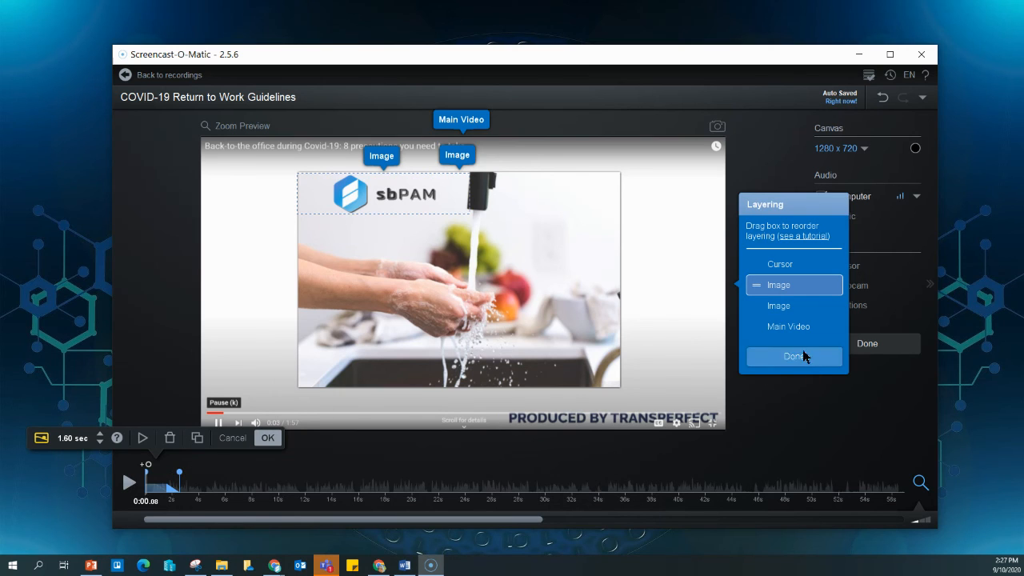
{"action": "left_click", "coordinate": [795, 358]}
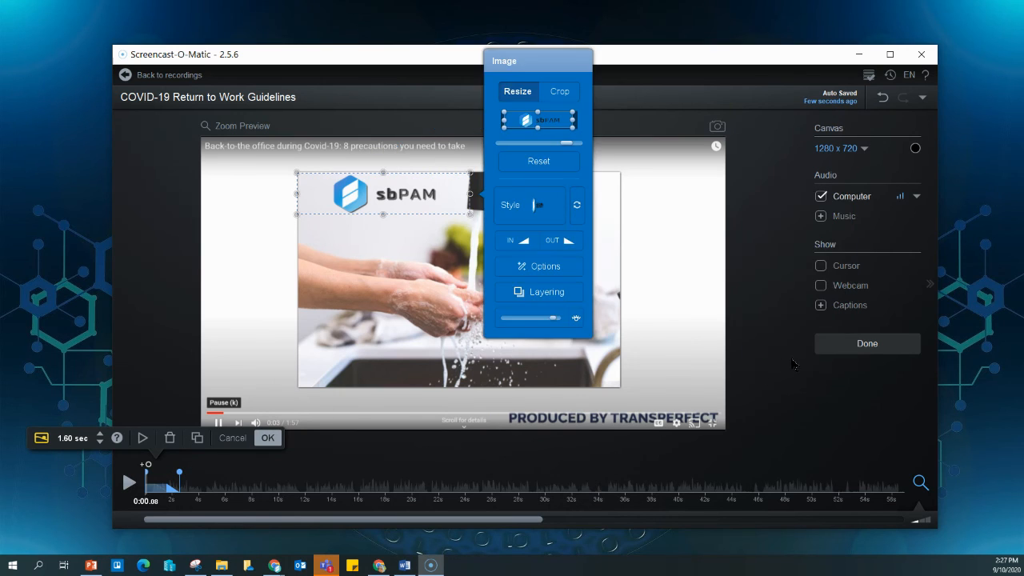
- Raise the logo's opacity to 100% and finish editing the overlay
{"action": "mouse_move", "coordinate": [556, 319]}
{"action": "left_mouse_down"}
{"action": "mouse_move", "coordinate": [556, 330]}
{"action": "mouse_move", "coordinate": [555, 321]}
{"action": "mouse_move", "coordinate": [518, 321]}
{"action": "mouse_move", "coordinate": [559, 320]}
{"action": "left_mouse_up"}
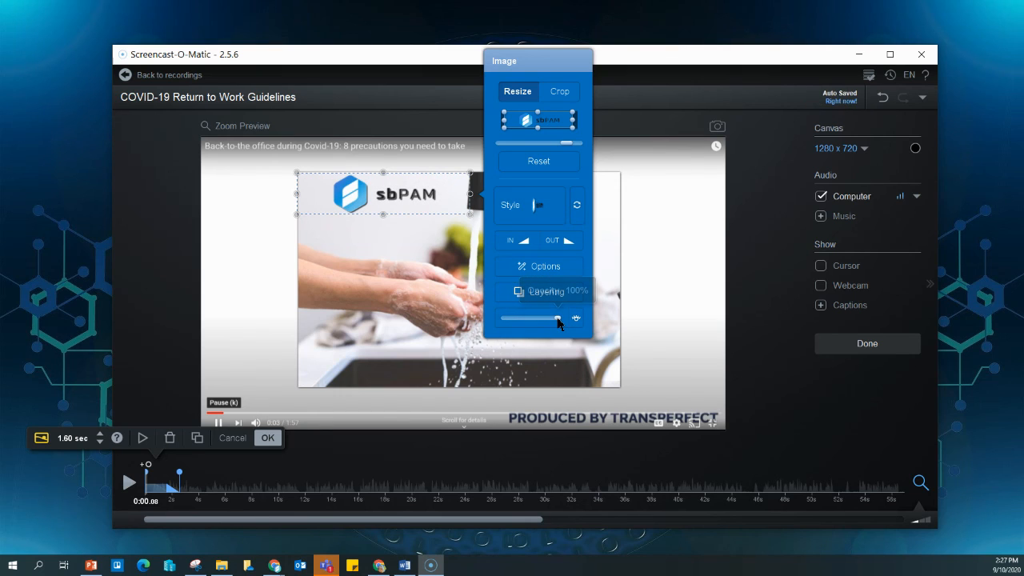
{"action": "left_click", "coordinate": [179, 385]}
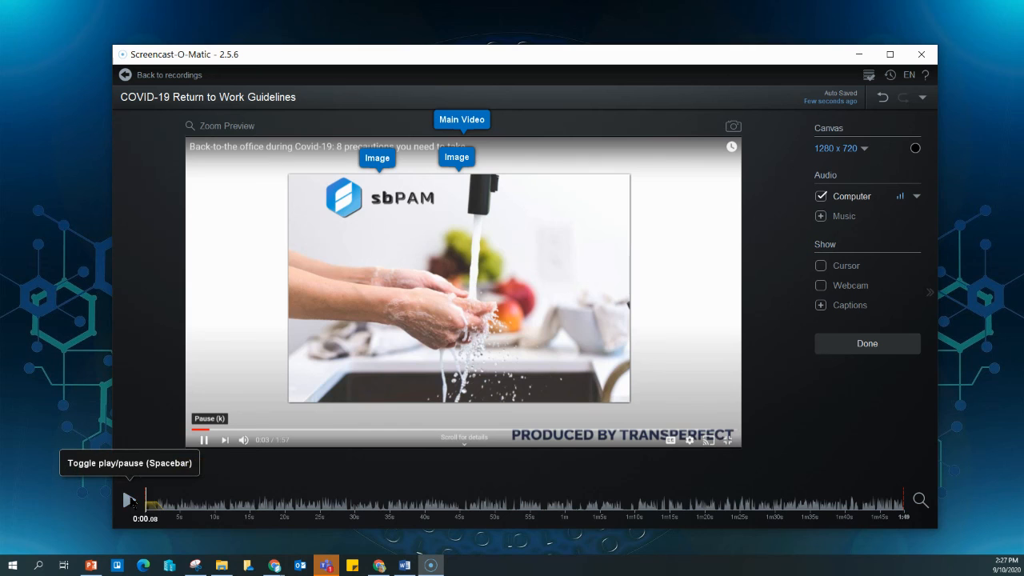
- Play the opening seconds of the video to preview the logo overlay, and replay it from the very start
{"action": "left_click", "coordinate": [130, 502]}
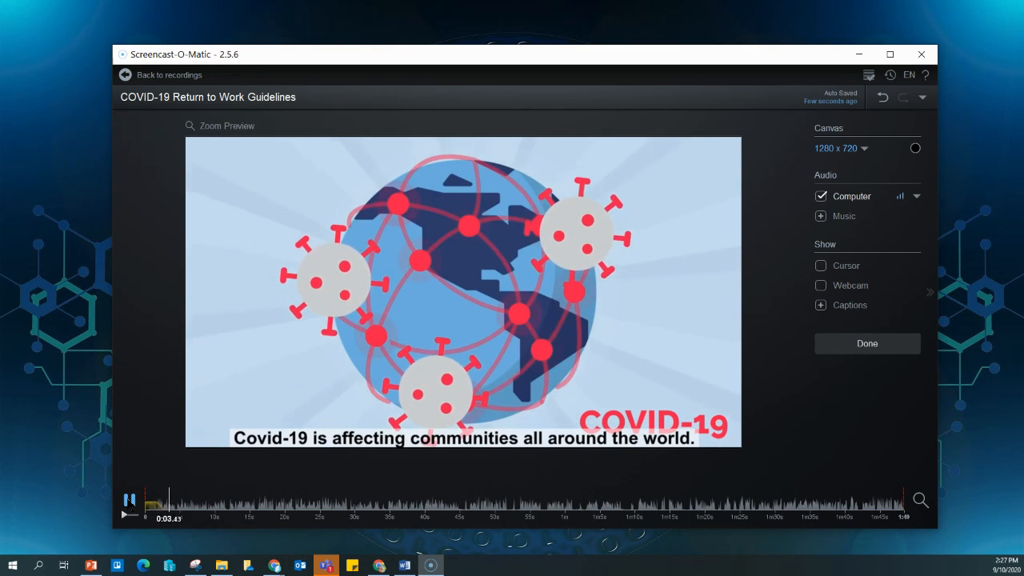
{"action": "left_click", "coordinate": [125, 505]}
{"action": "left_click_drag", "start_coordinate": [168, 516], "coordinate": [144, 512]}
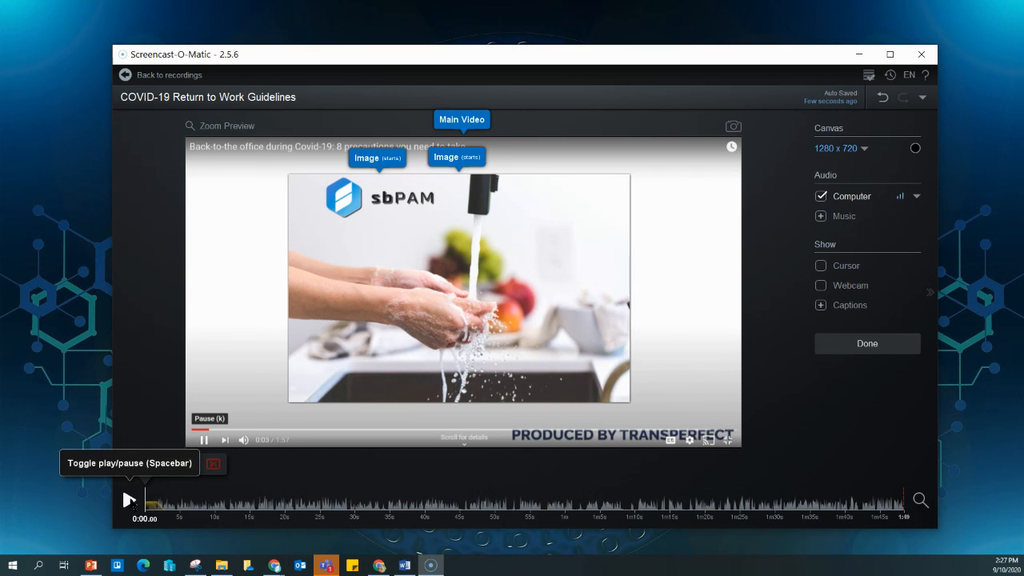
{"action": "left_click", "coordinate": [130, 502]}
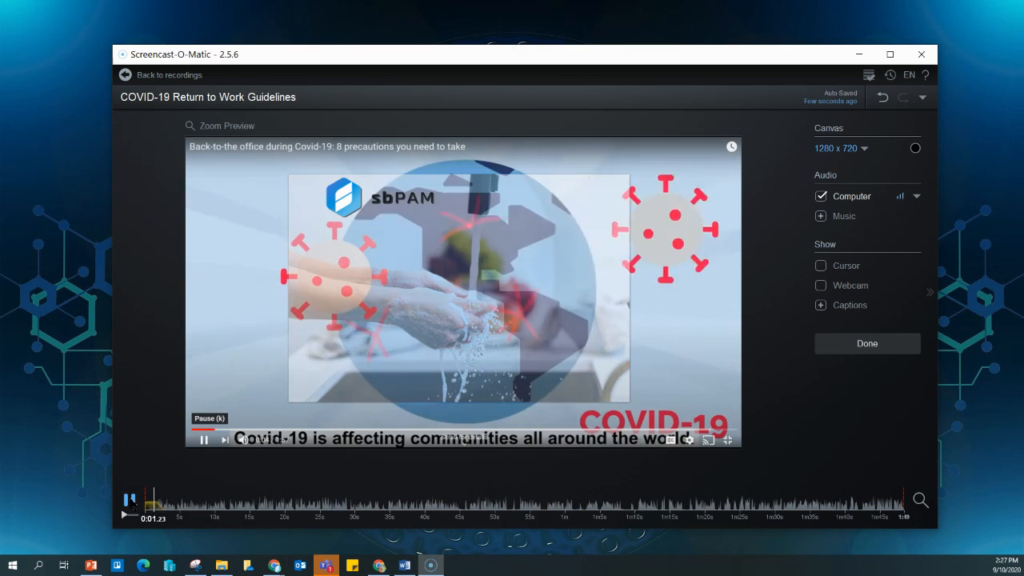